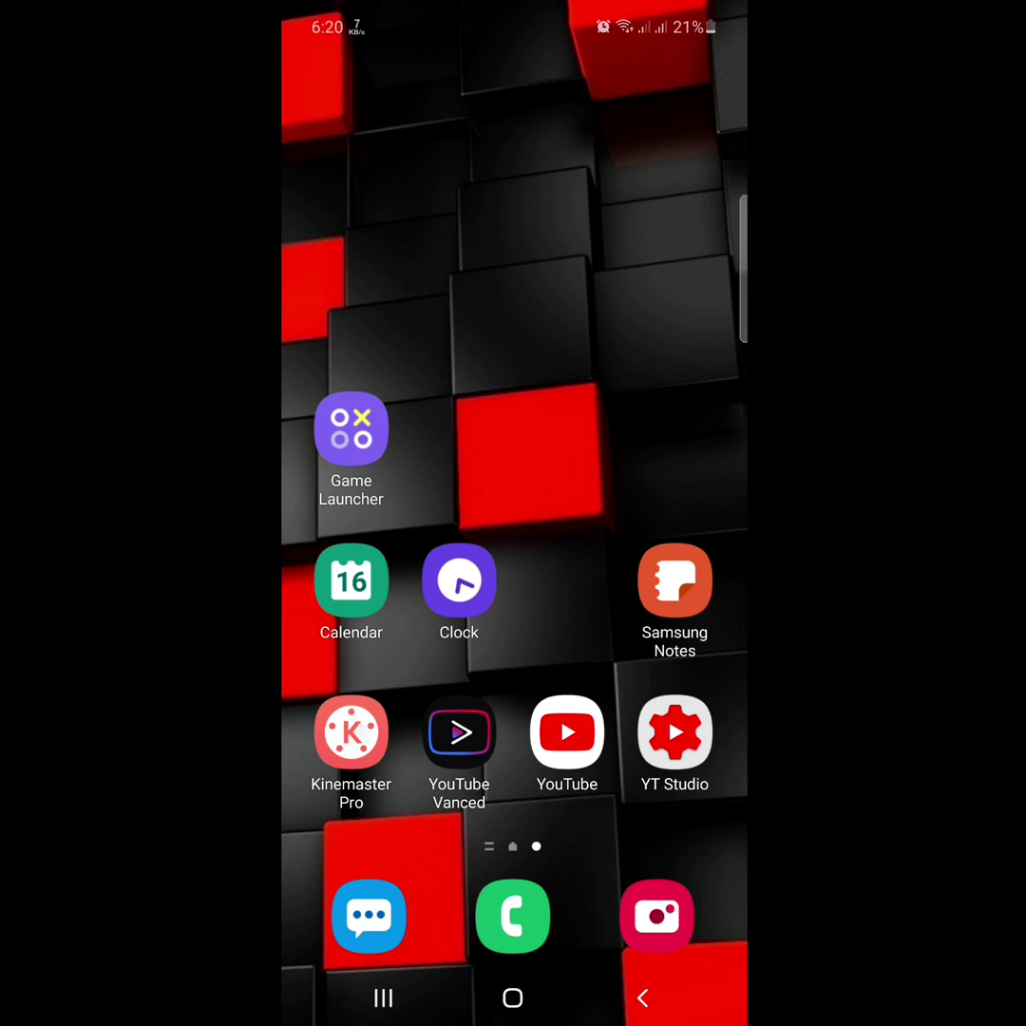
# - Launch Settings from the first page of the app drawer
pyautogui.moveTo(514, 760); pyautogui.dragTo(513, 332)
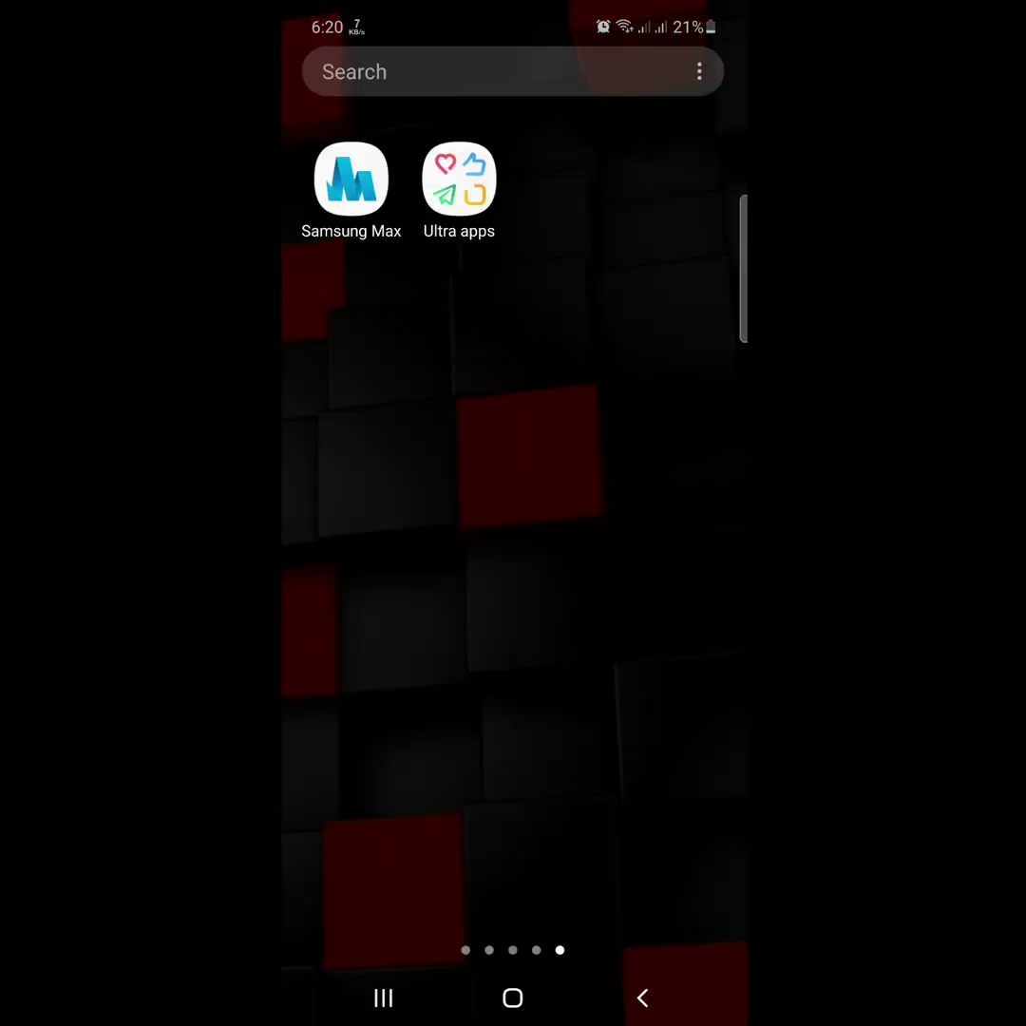
pyautogui.moveTo(380, 523); pyautogui.dragTo(665, 522)
pyautogui.moveTo(380, 570); pyautogui.dragTo(665, 570)
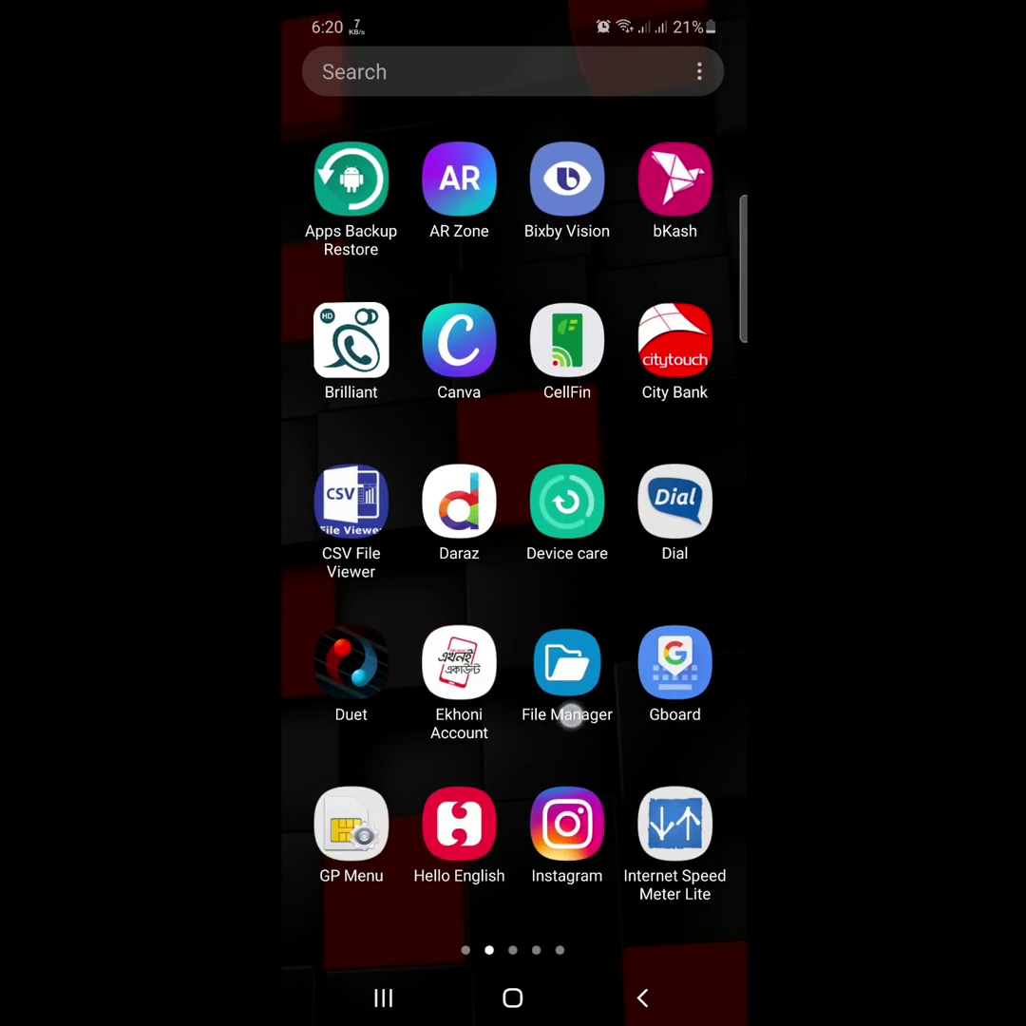
pyautogui.moveTo(569, 714); pyautogui.dragTo(722, 715)
pyautogui.click(674, 665)
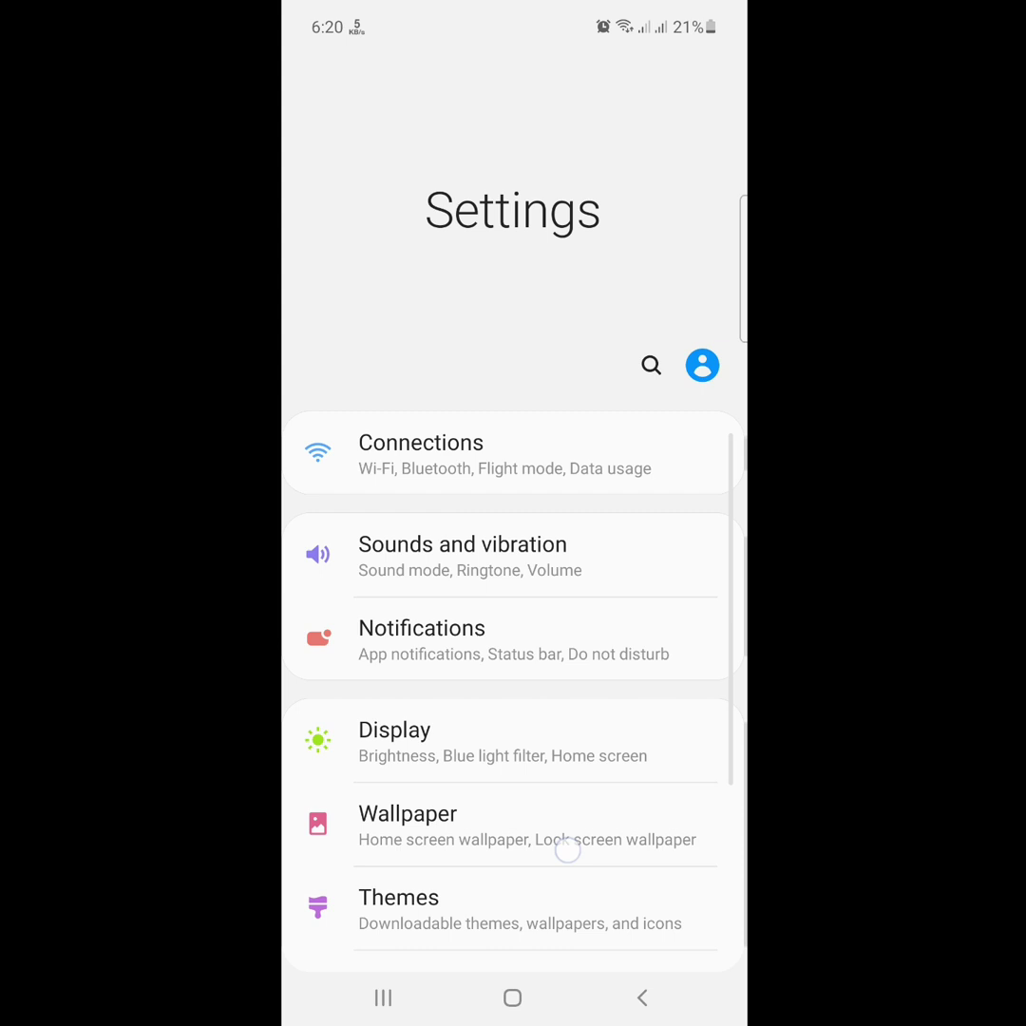
pyautogui.moveTo(565, 847); pyautogui.dragTo(568, 797)
pyautogui.moveTo(652, 656); pyautogui.dragTo(680, 608)
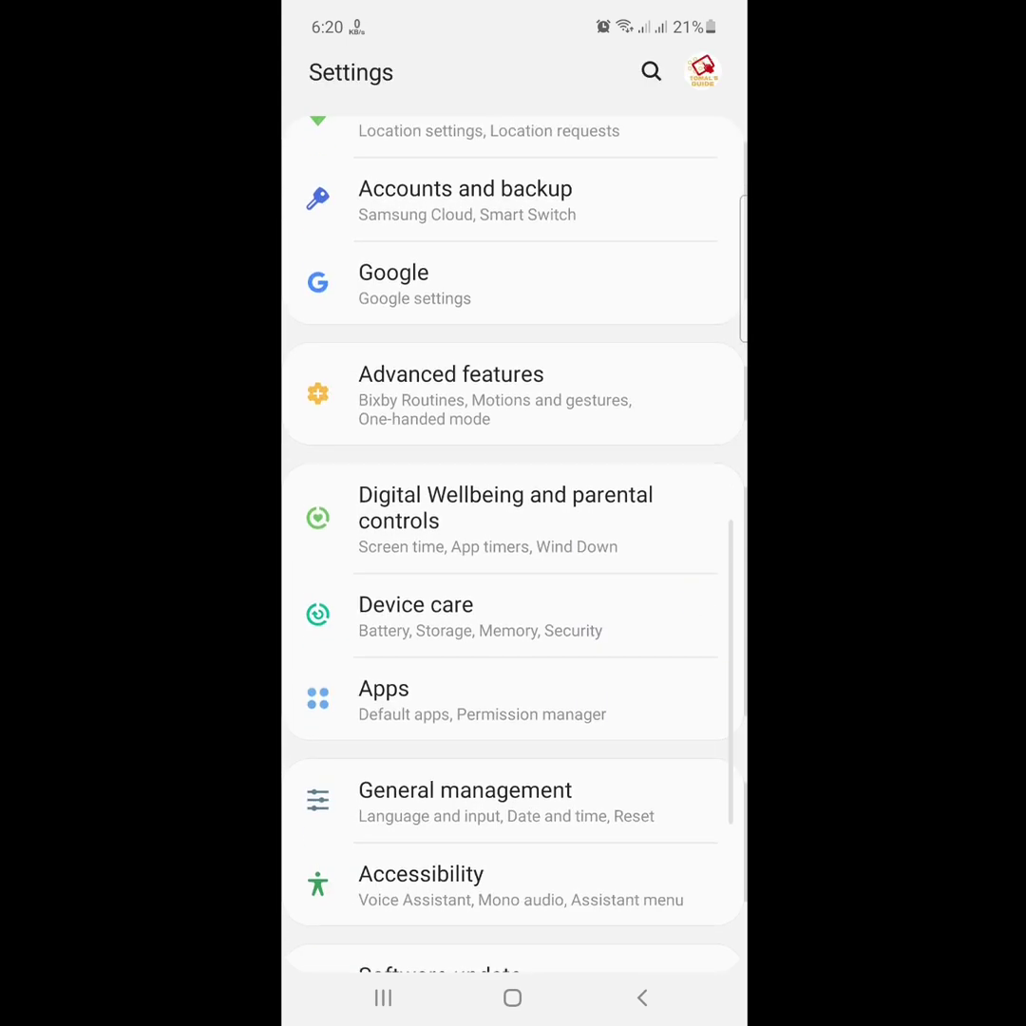
# - Go to Apps and open the Briefing app's App info page
pyautogui.click(591, 710)
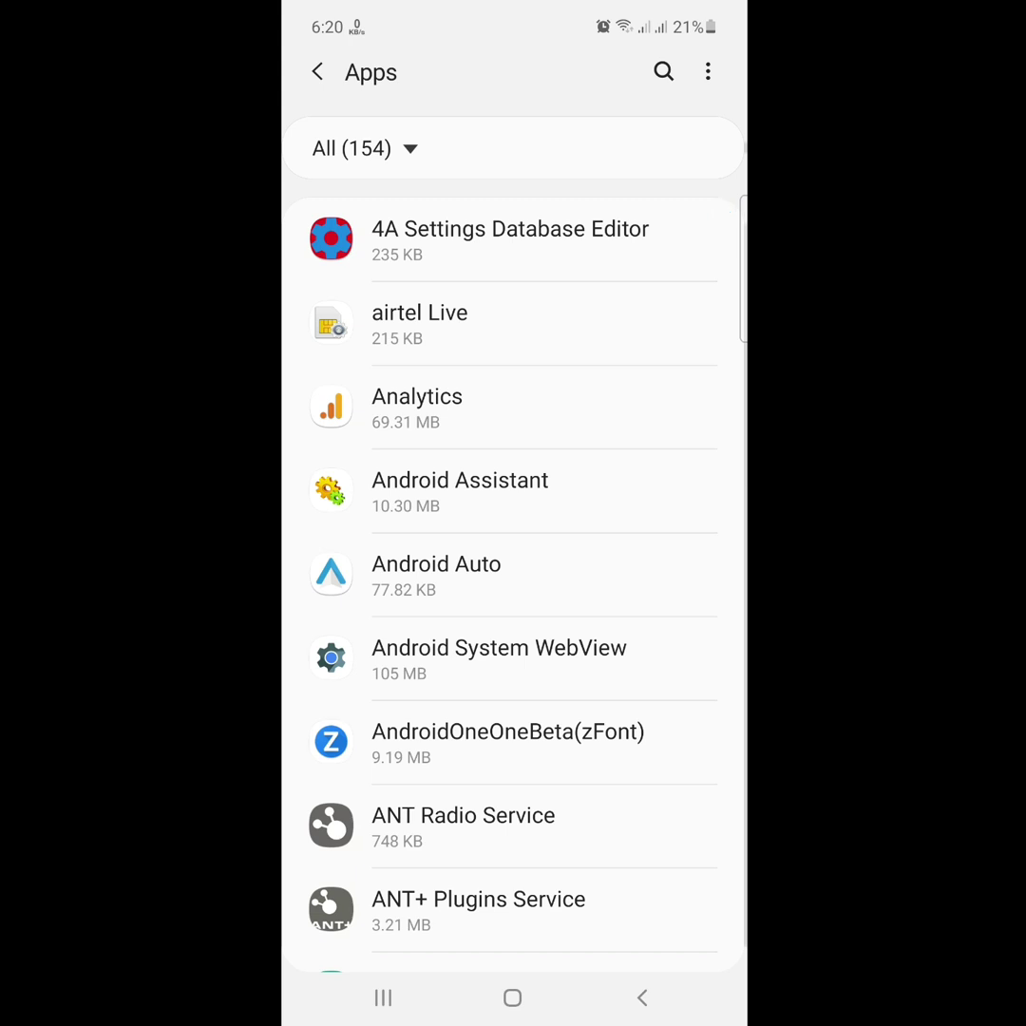
pyautogui.scroll(-3, 585, 814)
pyautogui.scroll(-3, 674, 603)
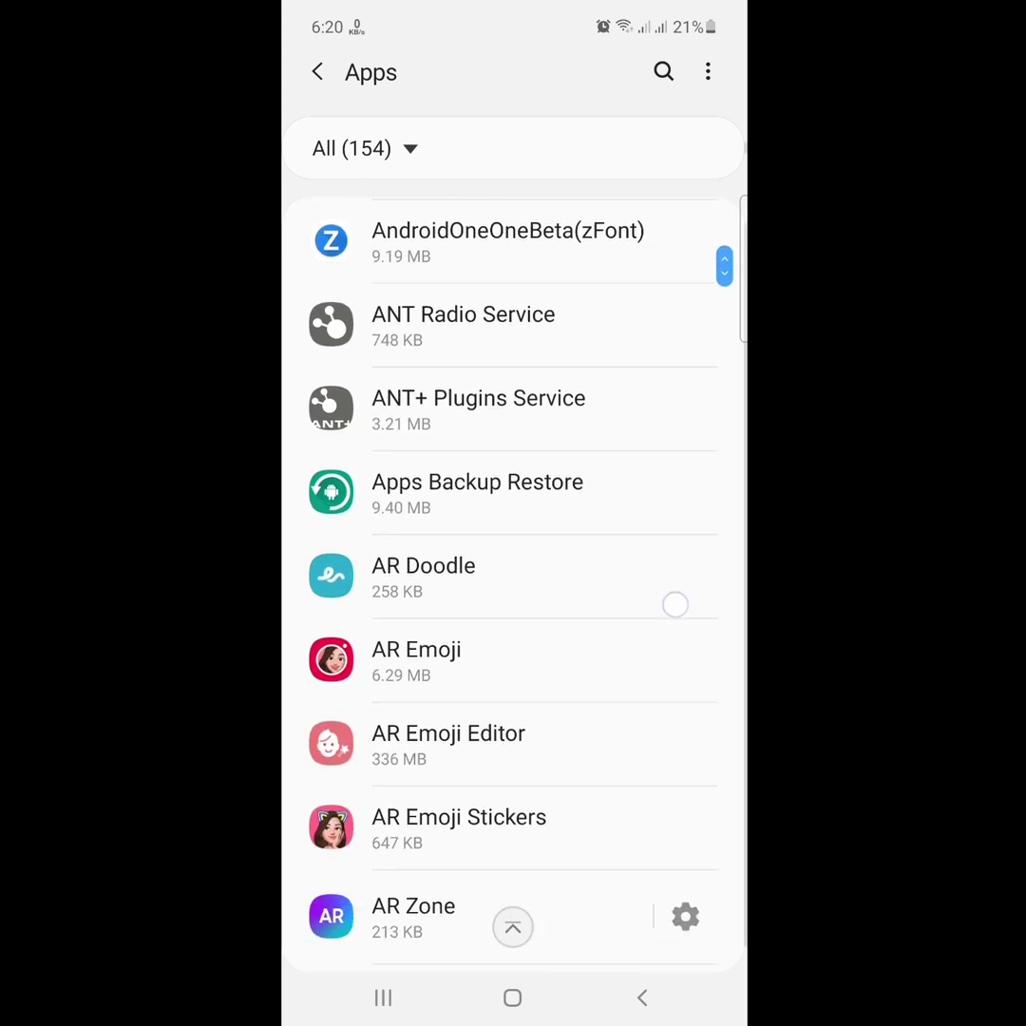
pyautogui.scroll(-3, 594, 831)
pyautogui.scroll(-3, 673, 600)
pyautogui.scroll(-2, 632, 678)
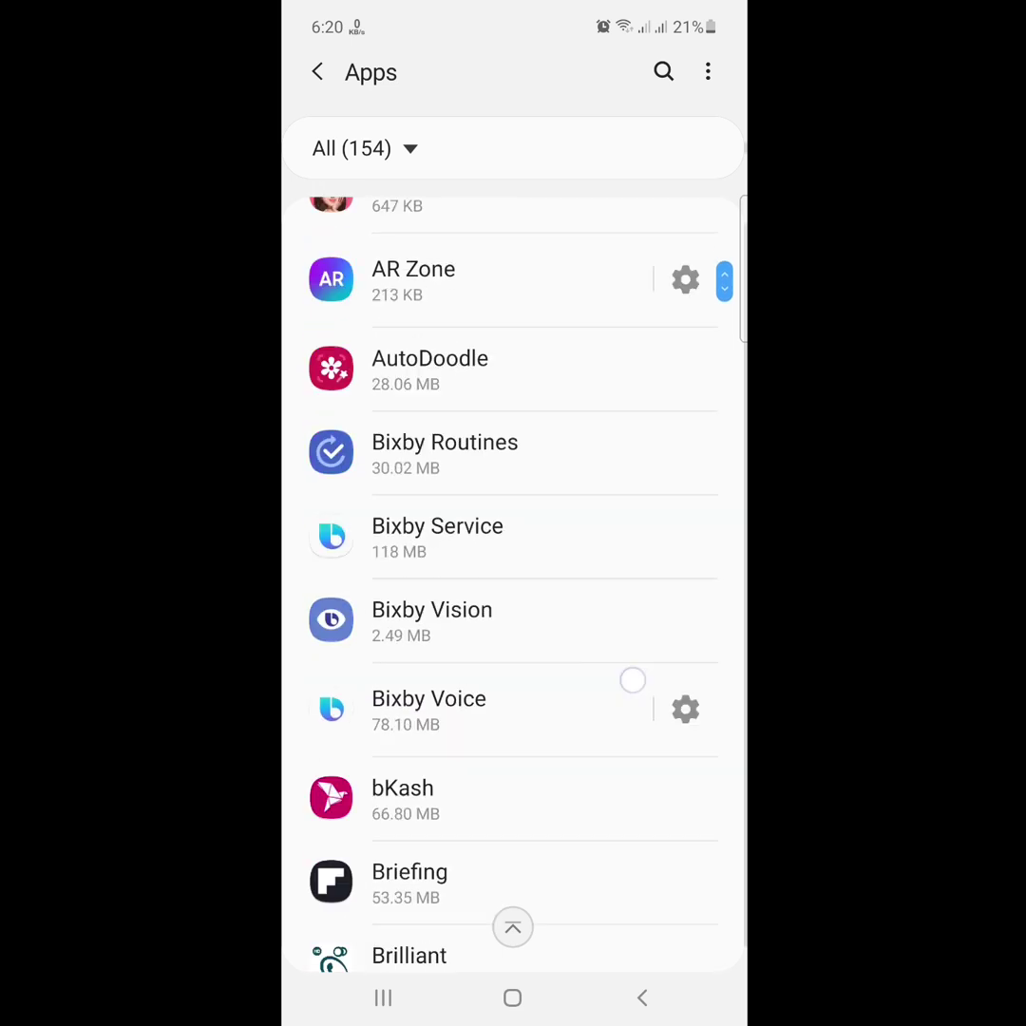
pyautogui.scroll(-3, 646, 656)
pyautogui.click(613, 609)
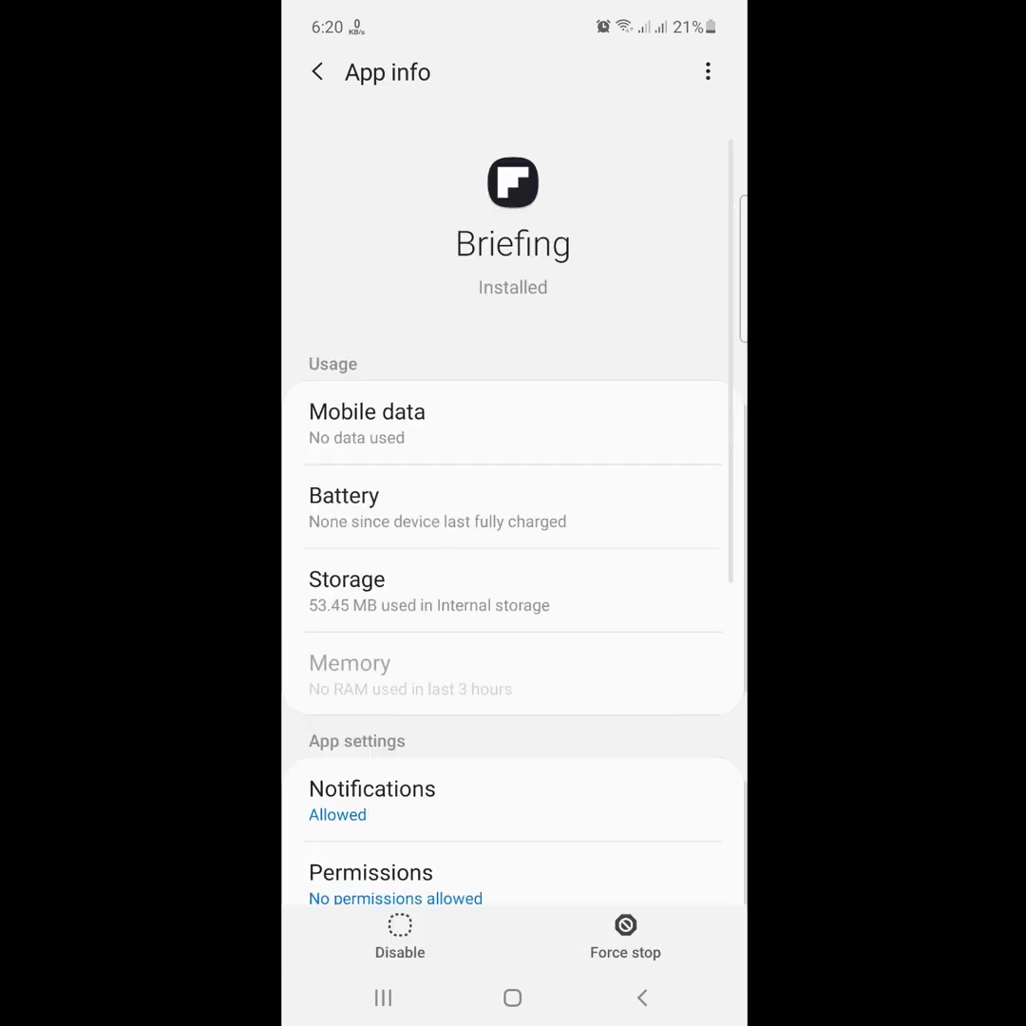
pyautogui.scroll(-3, 513, 475)
# - Open the Storage page from Briefing's App info
pyautogui.click(653, 344)
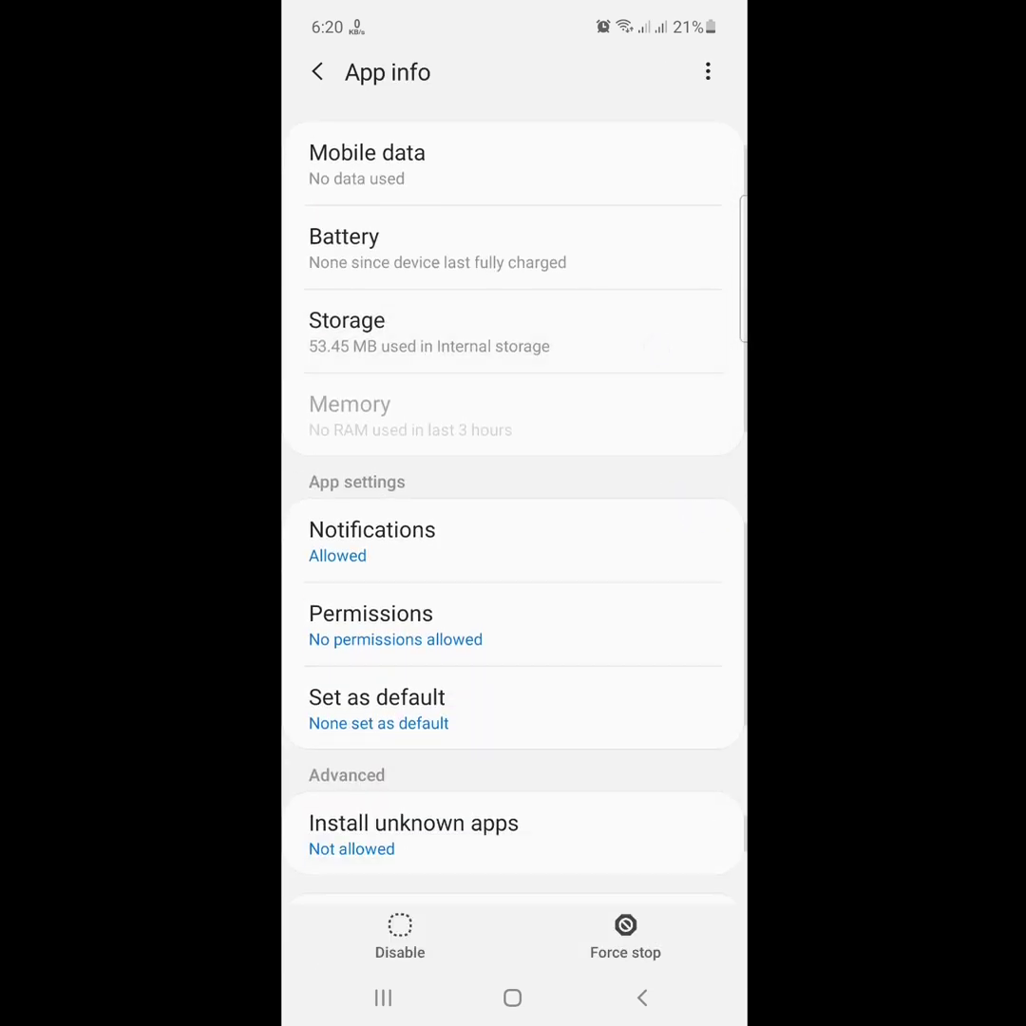
# - Clear Briefing's data so Data and Cache show 0 B, then leave Storage
pyautogui.click(400, 941)
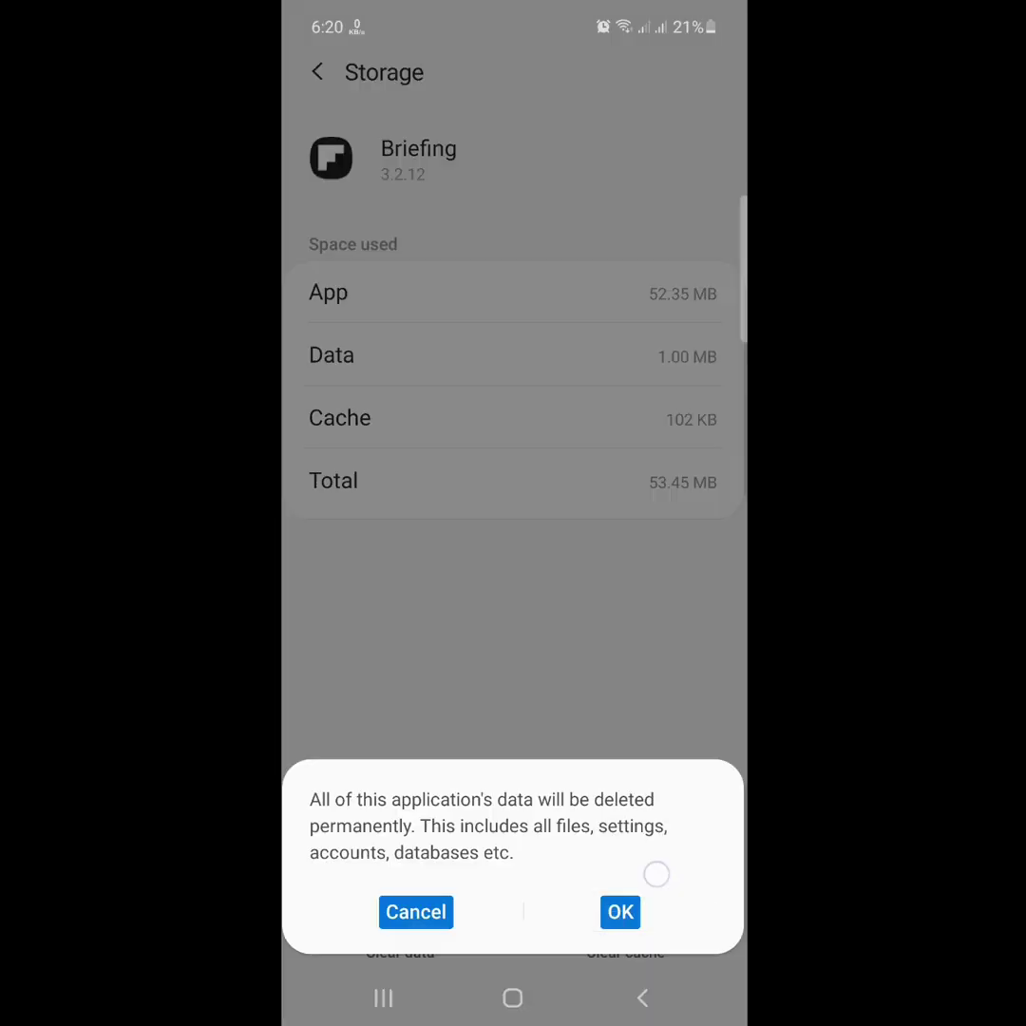
pyautogui.click(616, 921)
pyautogui.click(642, 998)
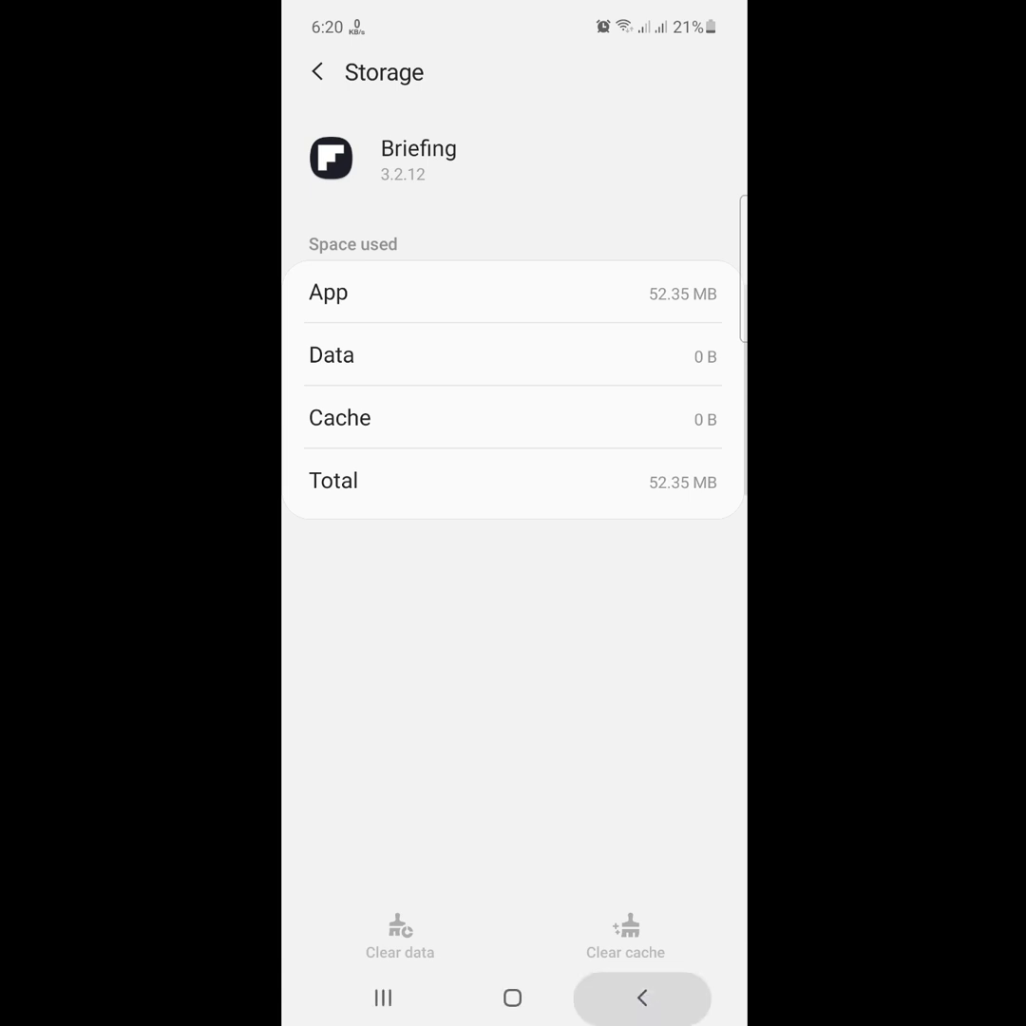
# - Back out through Apps, Settings and the app drawer to home, then turn the screen off
pyautogui.click(643, 998)
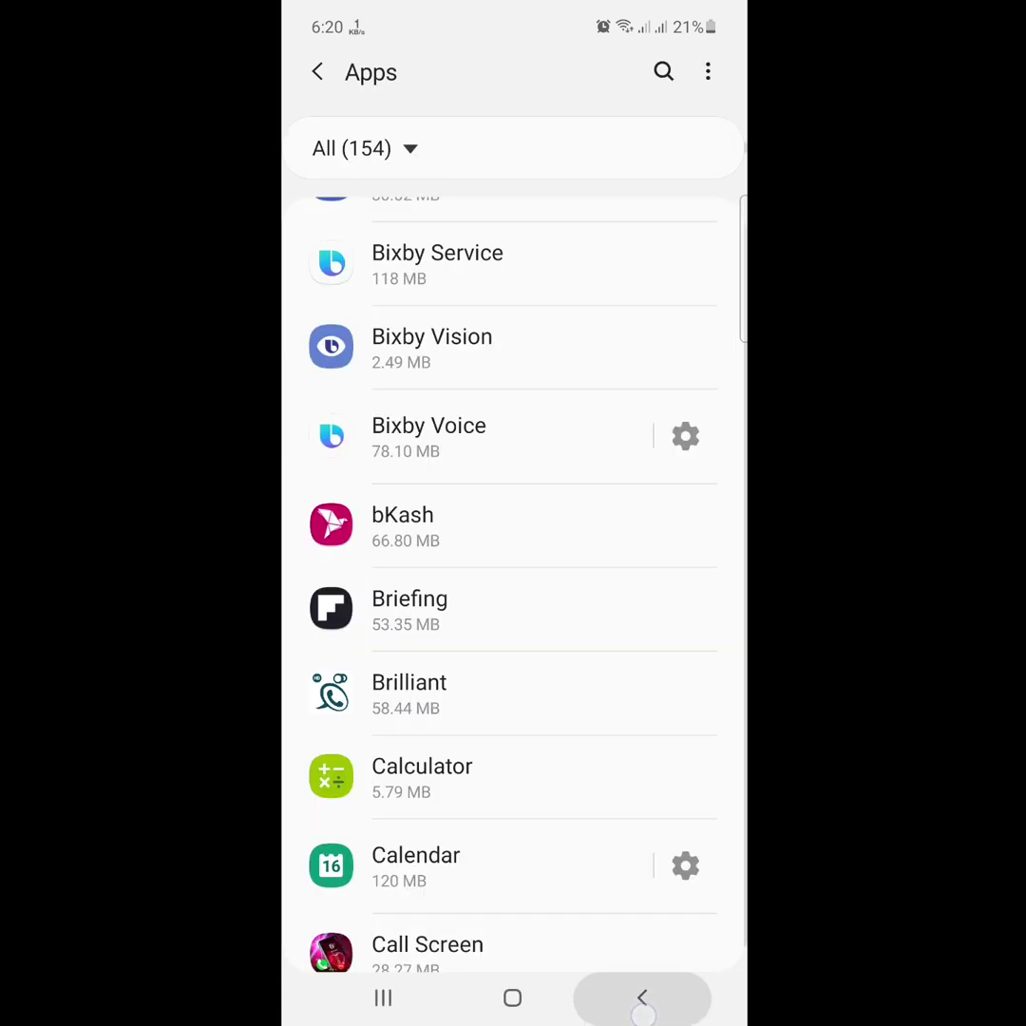
pyautogui.click(642, 998)
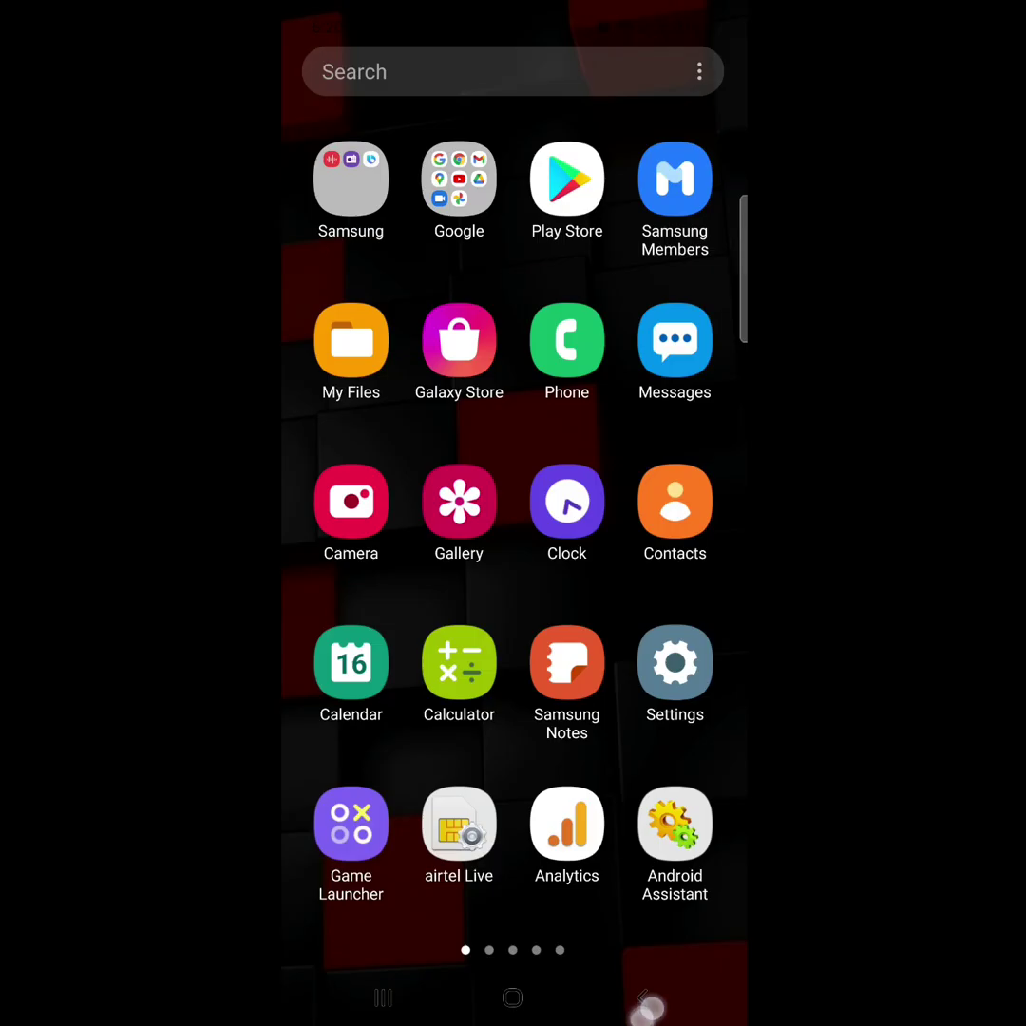
pyautogui.click(646, 1006)
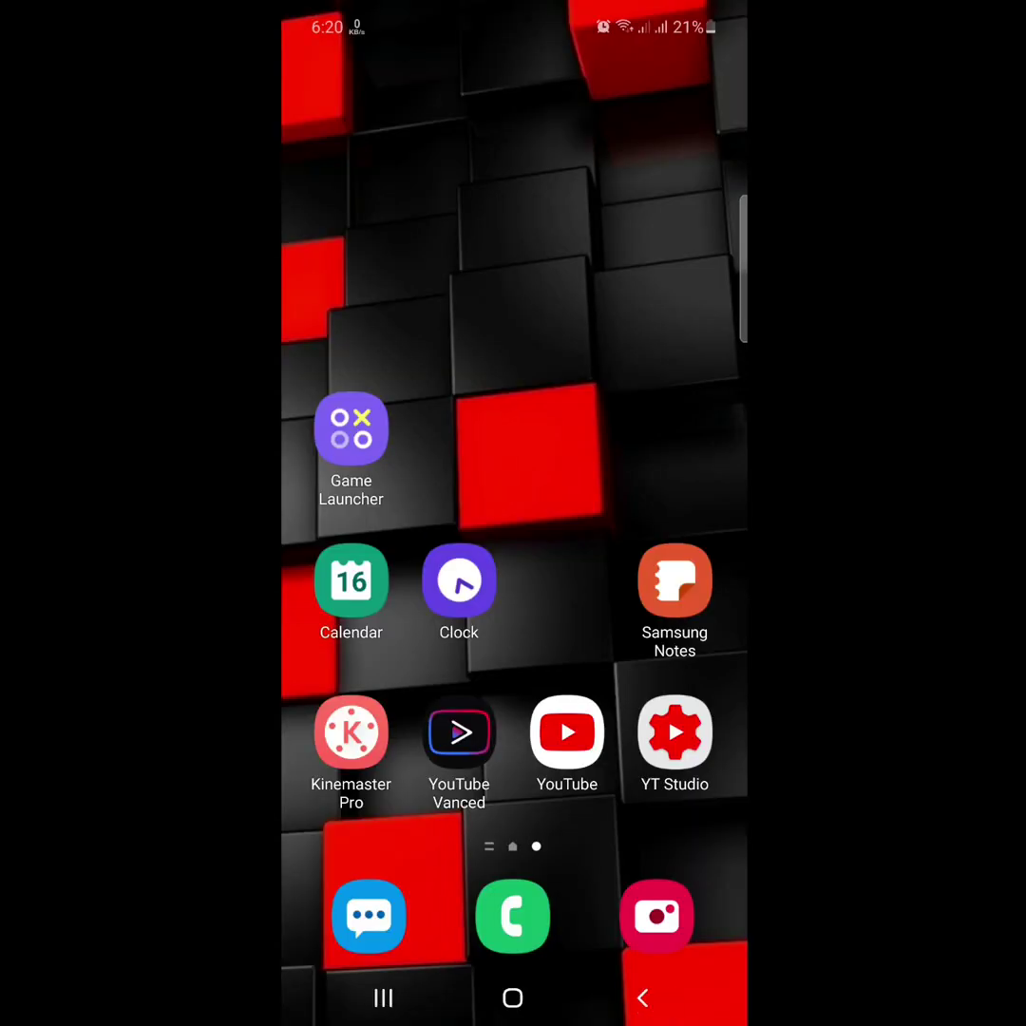
pyautogui.press('XF86PowerOff')
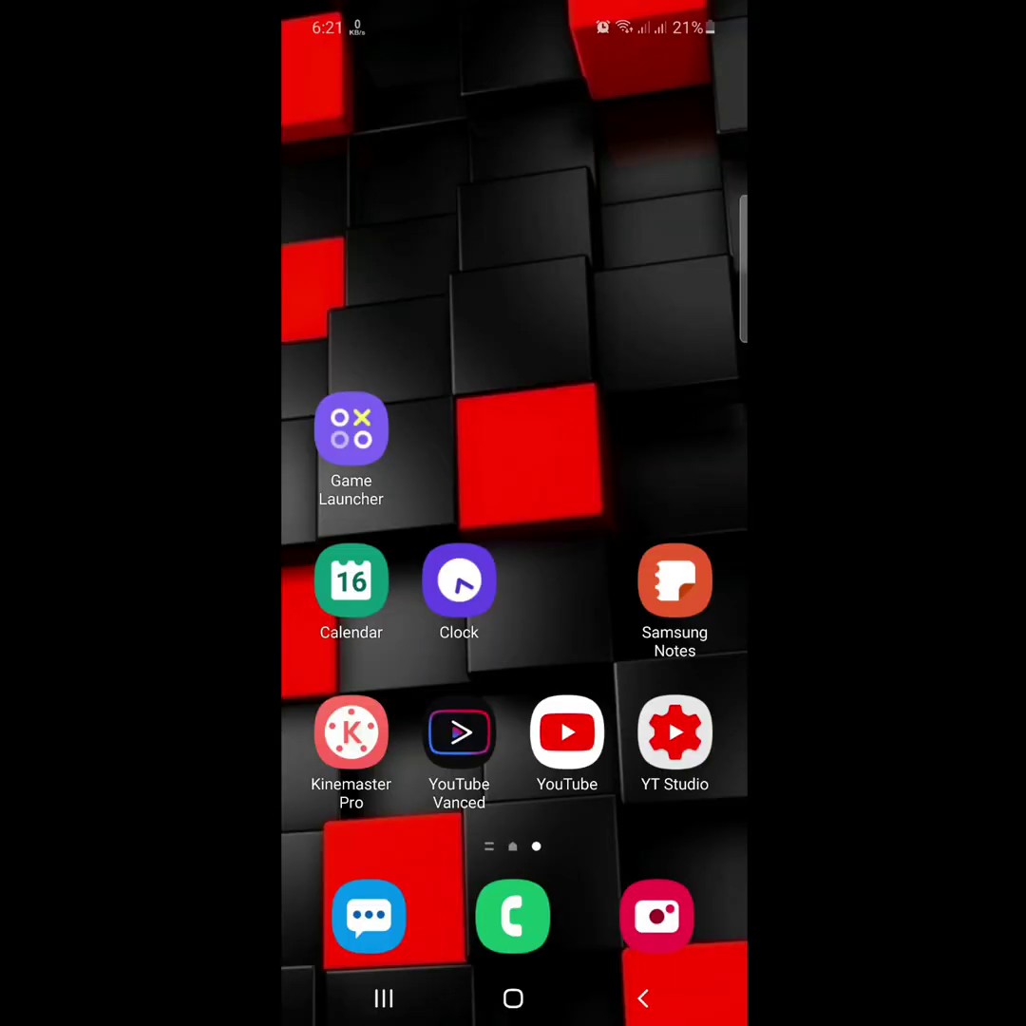